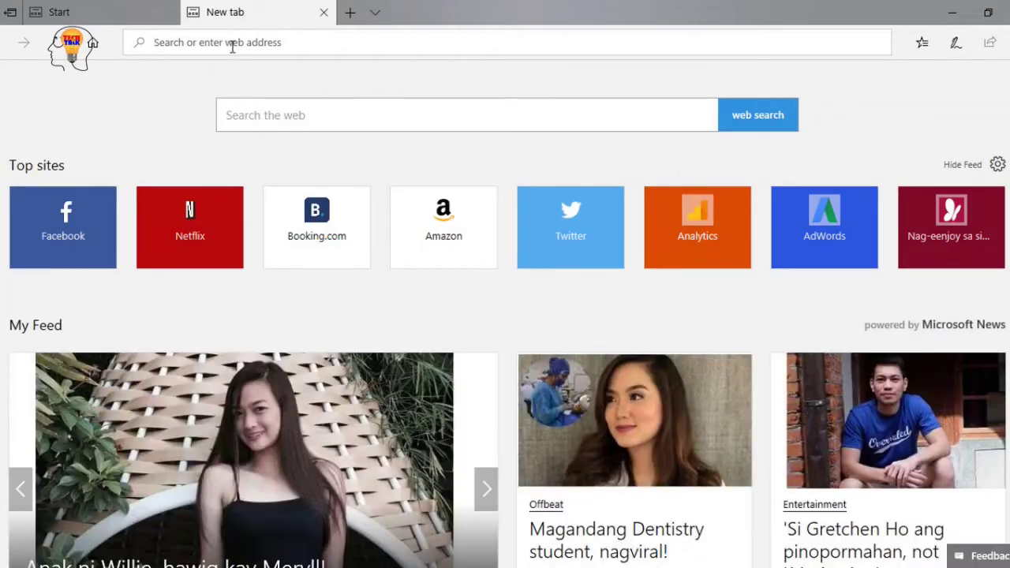
Load 192.168.1.254 and sign in as admin to reach the ADSL Router Status page
{"action": "type", "text": "192"}
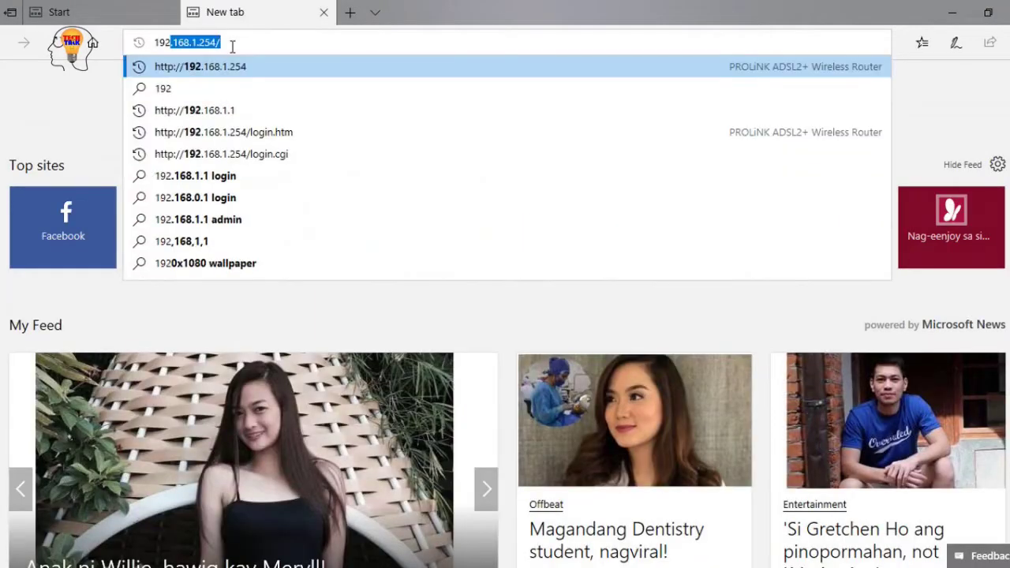
{"action": "type", "text": ".168."}
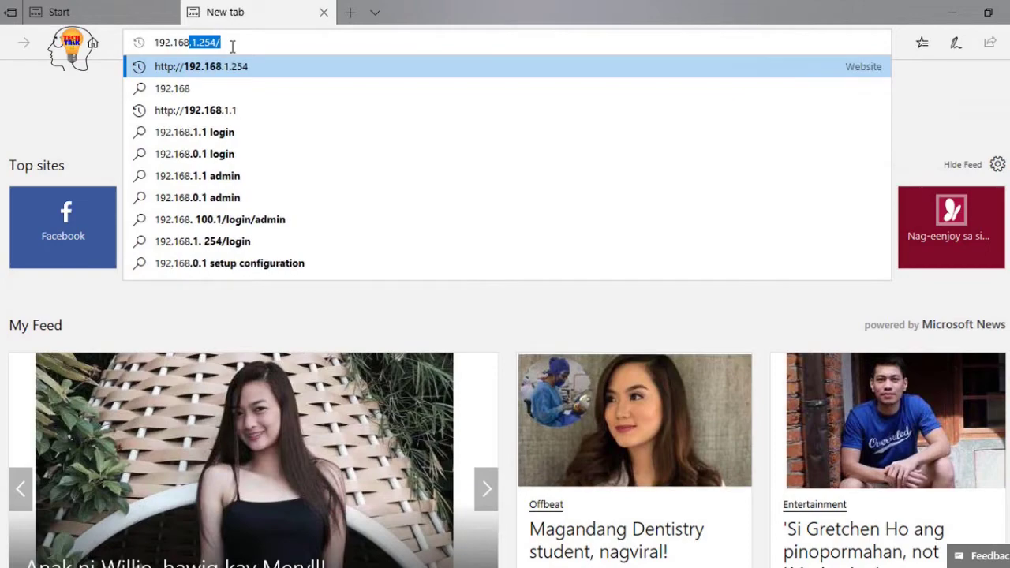
{"action": "type", "text": "1.254"}
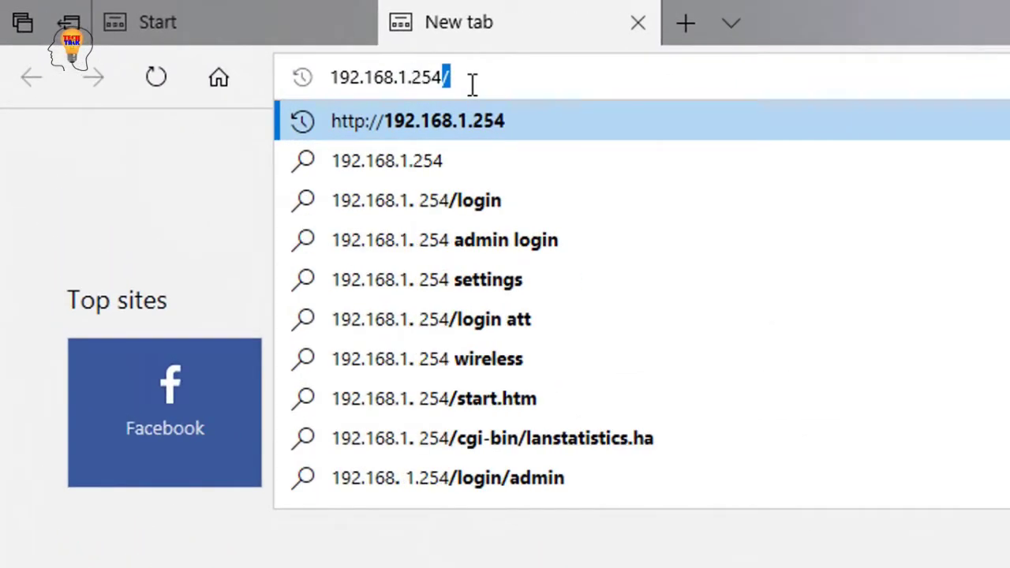
{"action": "key", "text": "Return"}
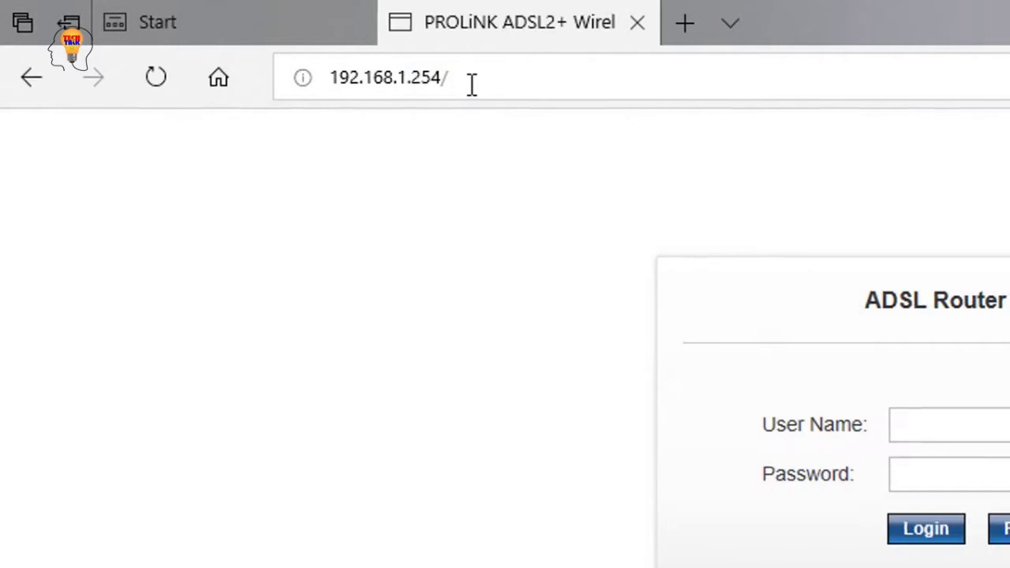
{"action": "type", "text": "adm"}
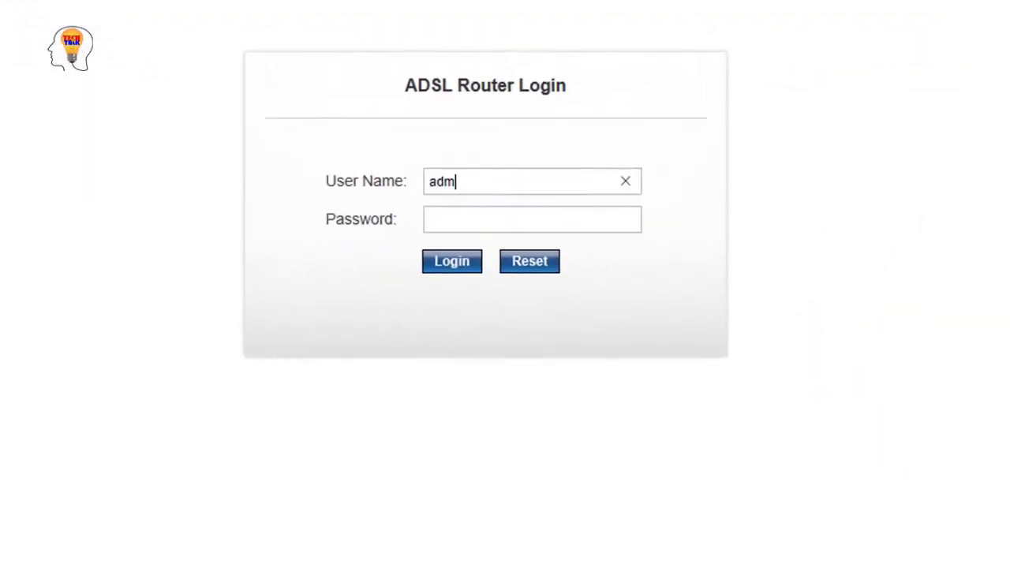
{"action": "type", "text": "in"}
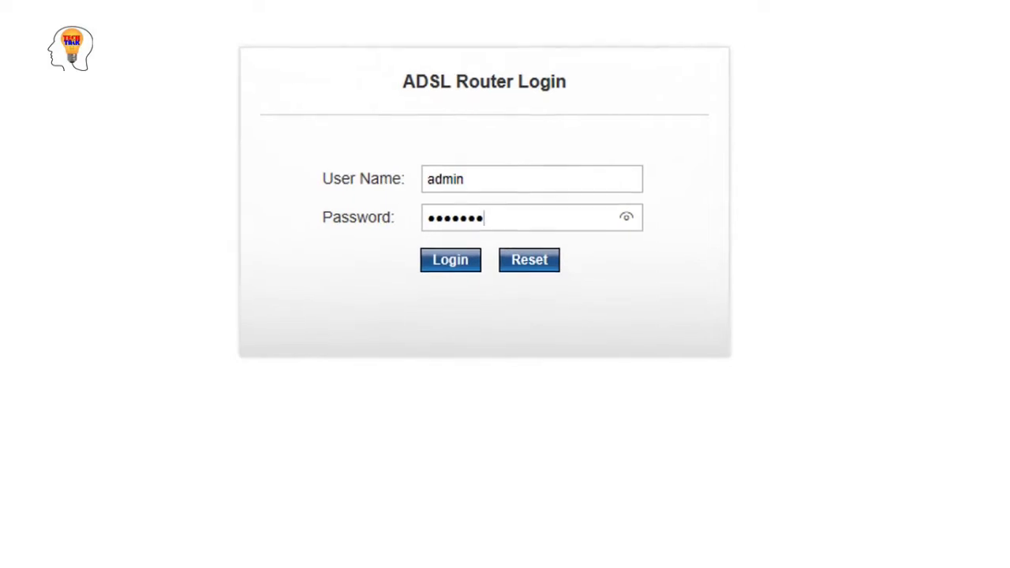
{"action": "key", "text": "Return"}
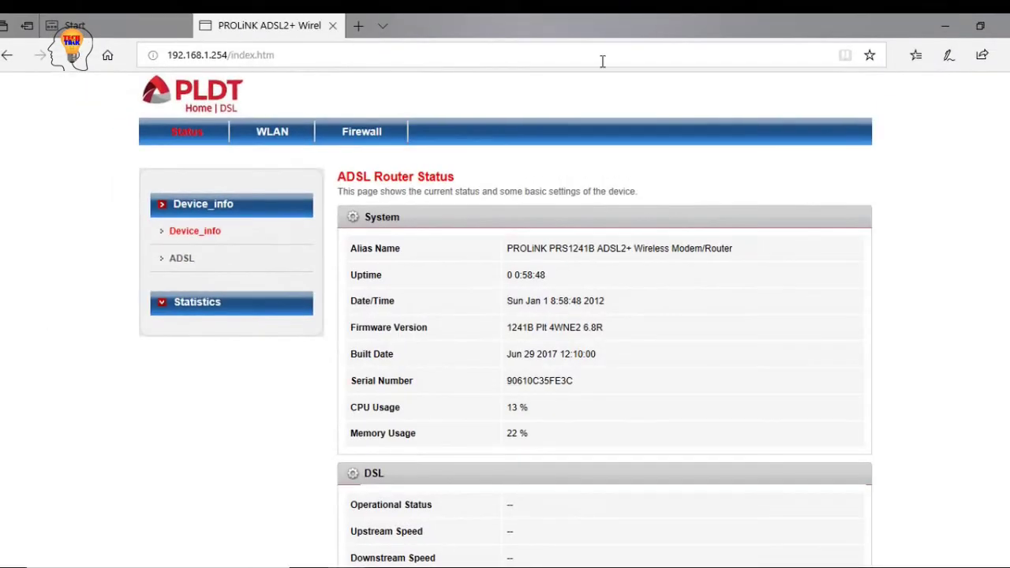
Switch between the WLAN, Firewall MAC Filtering and Status tabs, ending back on WLAN
{"action": "left_click", "coordinate": [288, 134]}
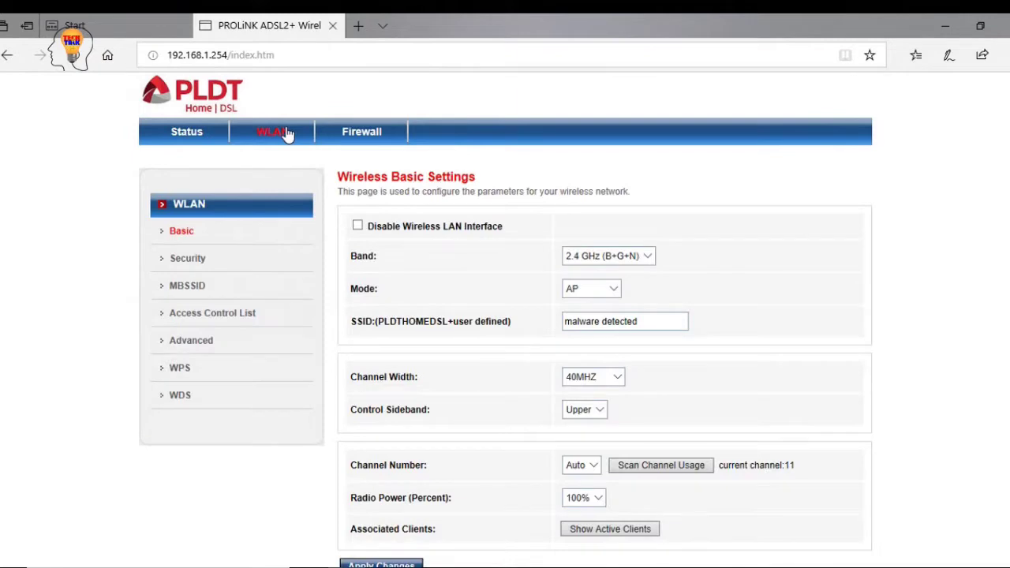
{"action": "left_click", "coordinate": [356, 133]}
{"action": "scroll", "coordinate": [351, 297], "scroll_direction": "down", "scroll_amount": 1}
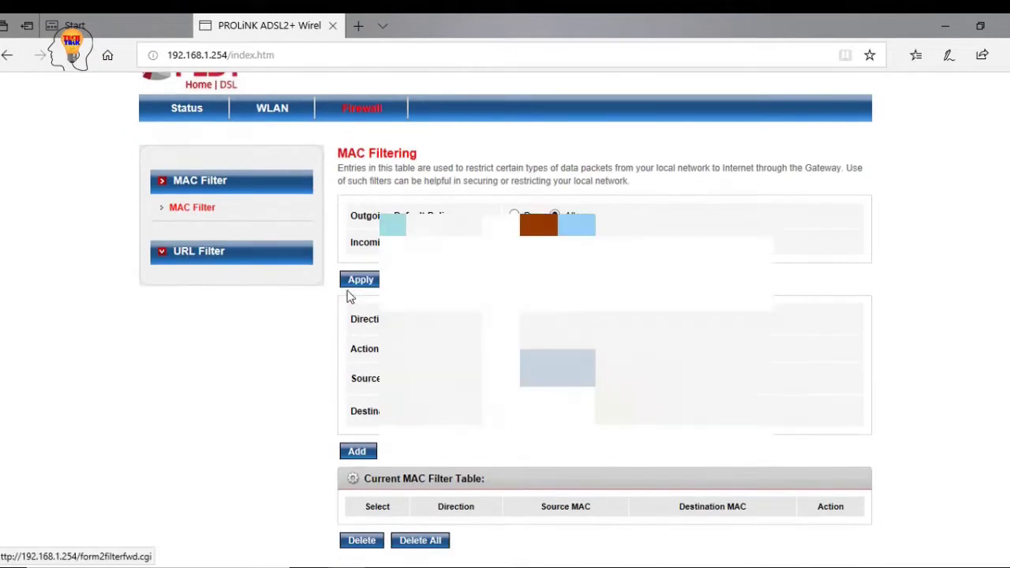
{"action": "scroll", "coordinate": [351, 296], "scroll_direction": "up", "scroll_amount": 1}
{"action": "left_click", "coordinate": [277, 135]}
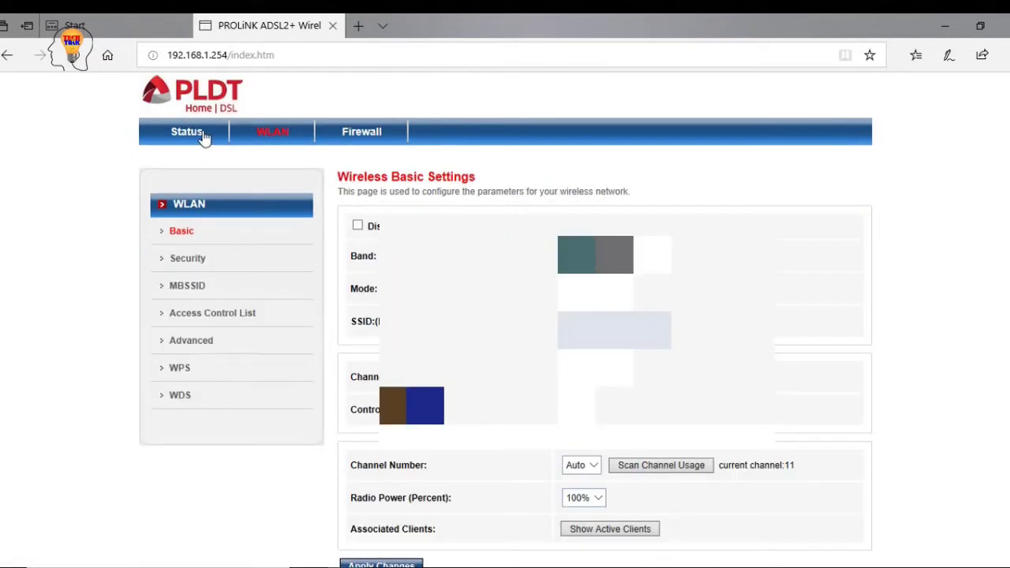
{"action": "left_click", "coordinate": [190, 133]}
{"action": "left_click", "coordinate": [272, 133]}
View the WLAN Security, MBSSID, Access Control, Advanced, WPS and WDS pages, ending on Access Control
{"action": "left_click", "coordinate": [228, 265]}
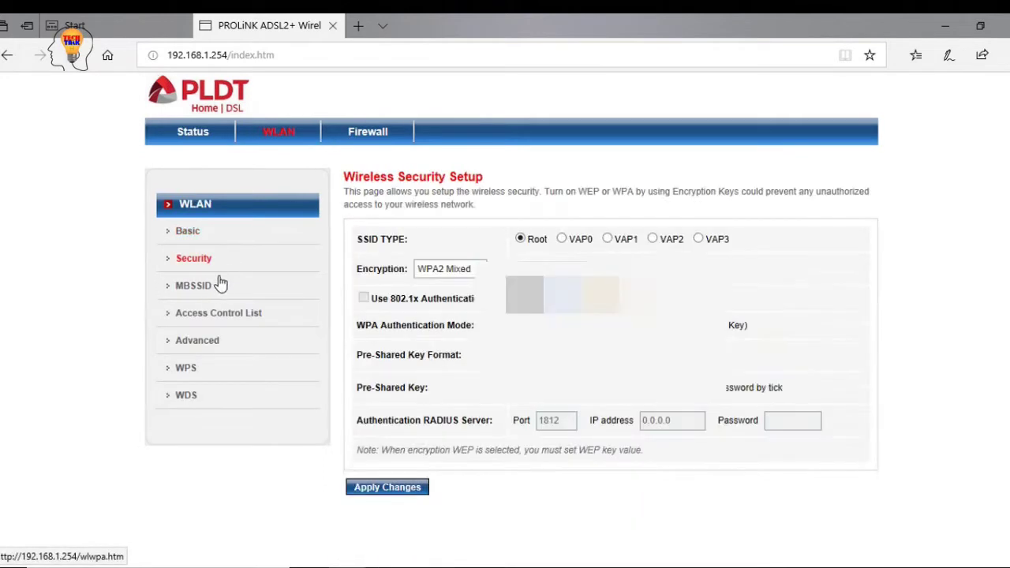
{"action": "left_click", "coordinate": [210, 289]}
{"action": "left_click", "coordinate": [213, 316]}
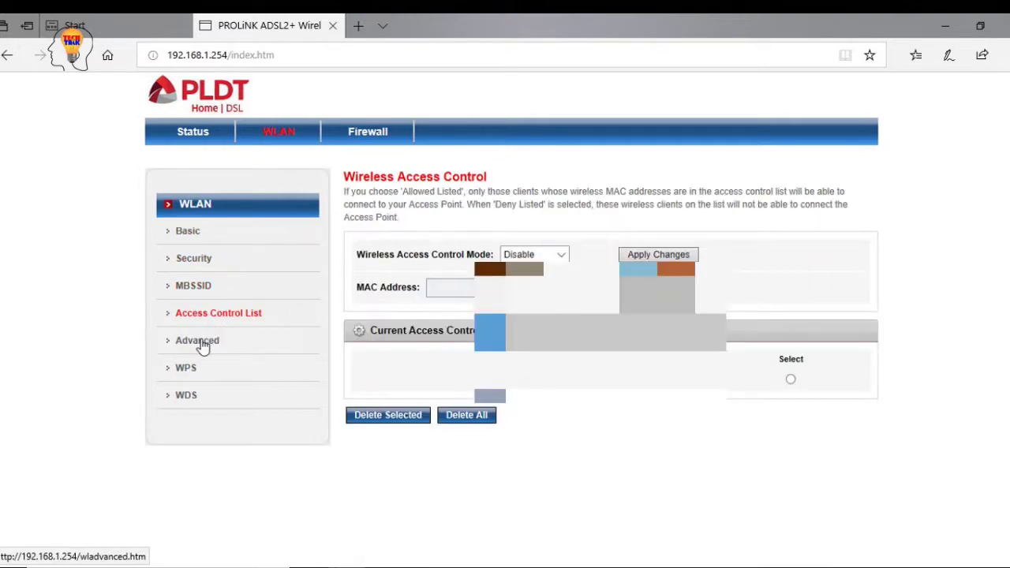
{"action": "left_click", "coordinate": [200, 344]}
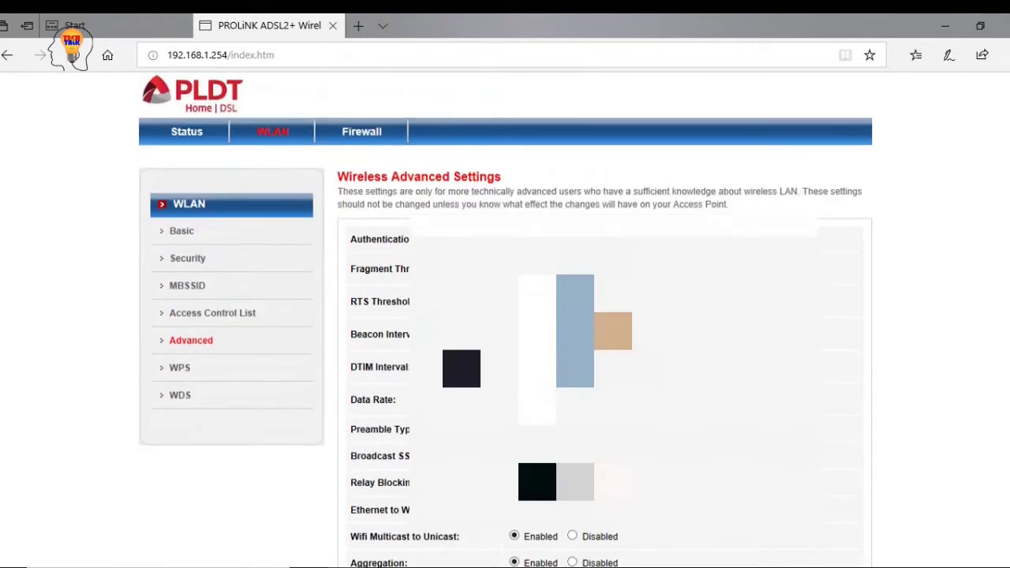
{"action": "left_click", "coordinate": [181, 375]}
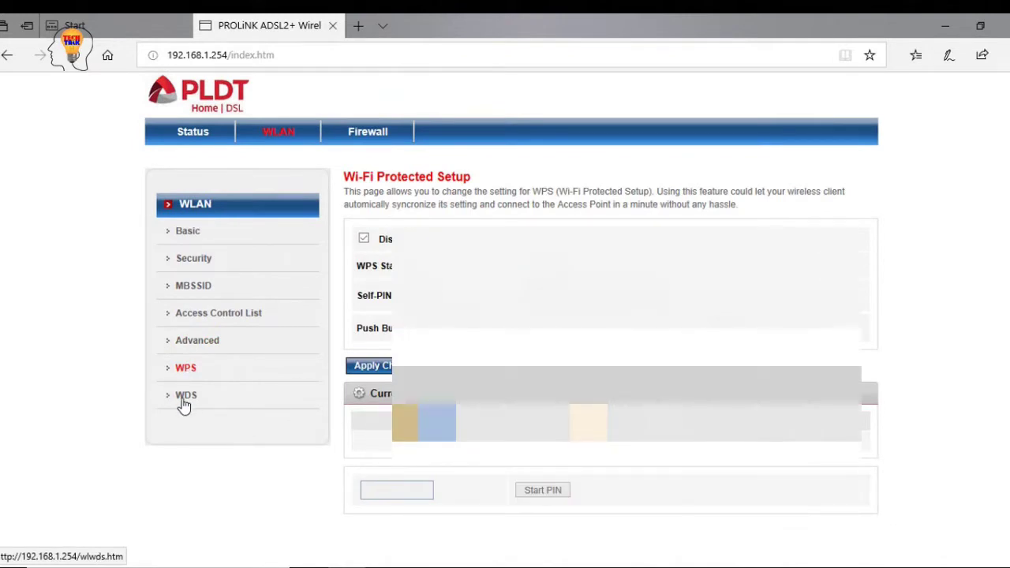
{"action": "left_click", "coordinate": [184, 405]}
{"action": "left_click", "coordinate": [201, 340]}
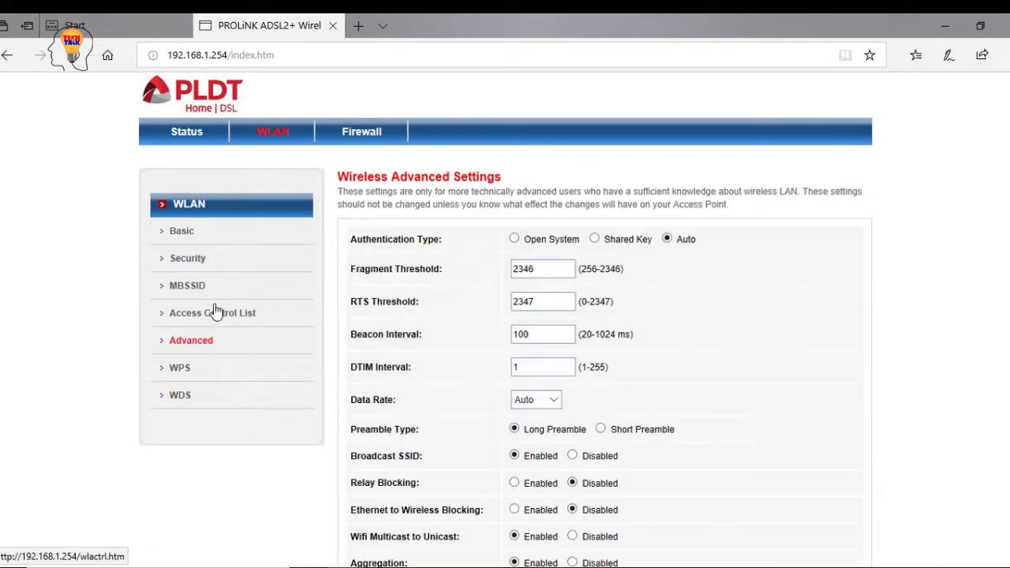
{"action": "left_click", "coordinate": [216, 313]}
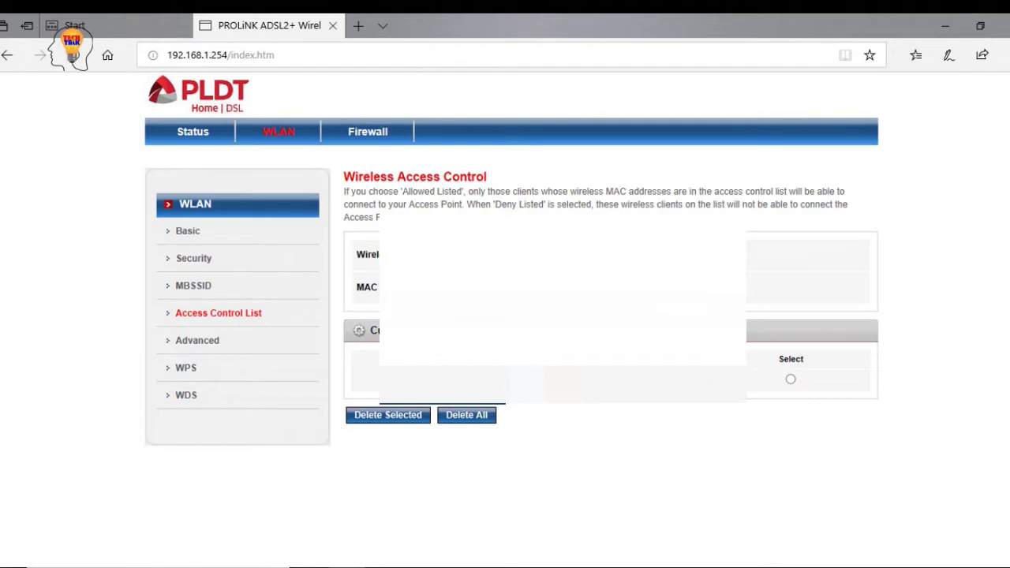
View the WLAN MBSSID, Security, Basic, WPS, Advanced and WDS pages
{"action": "left_click", "coordinate": [204, 291]}
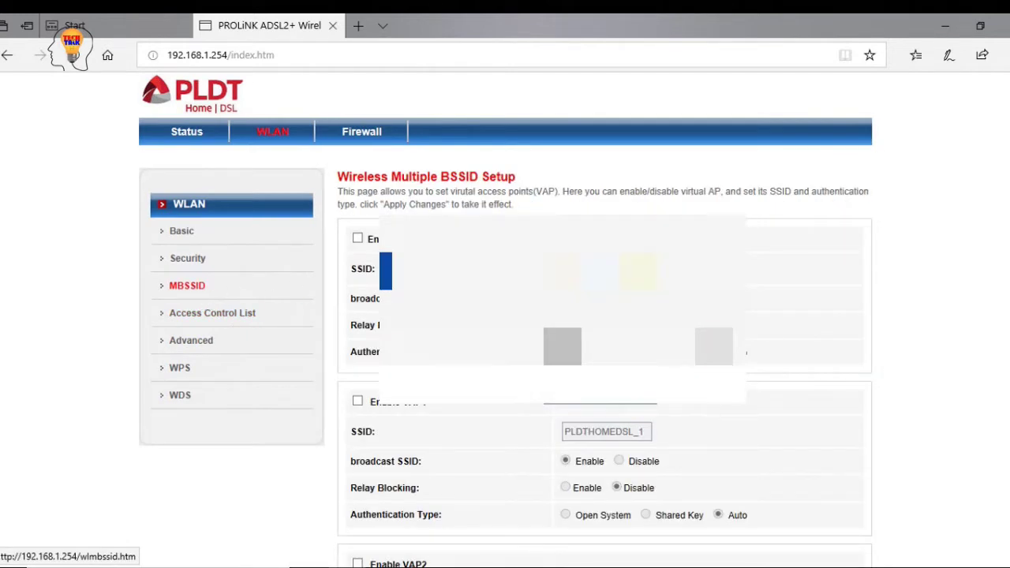
{"action": "scroll", "coordinate": [506, 315], "scroll_direction": "down", "scroll_amount": 4}
{"action": "scroll", "coordinate": [505, 316], "scroll_direction": "up", "scroll_amount": 3}
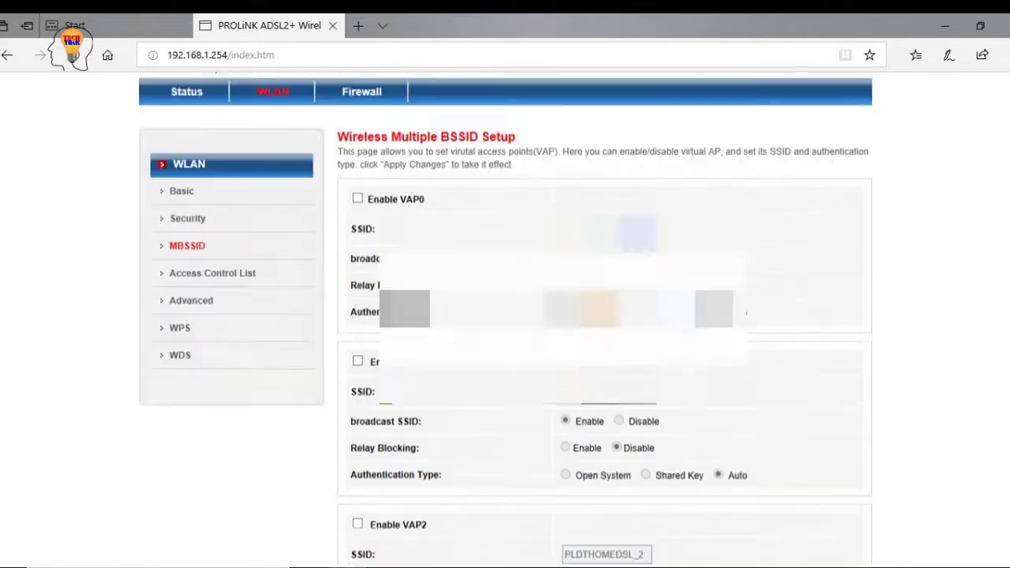
{"action": "left_click", "coordinate": [193, 258]}
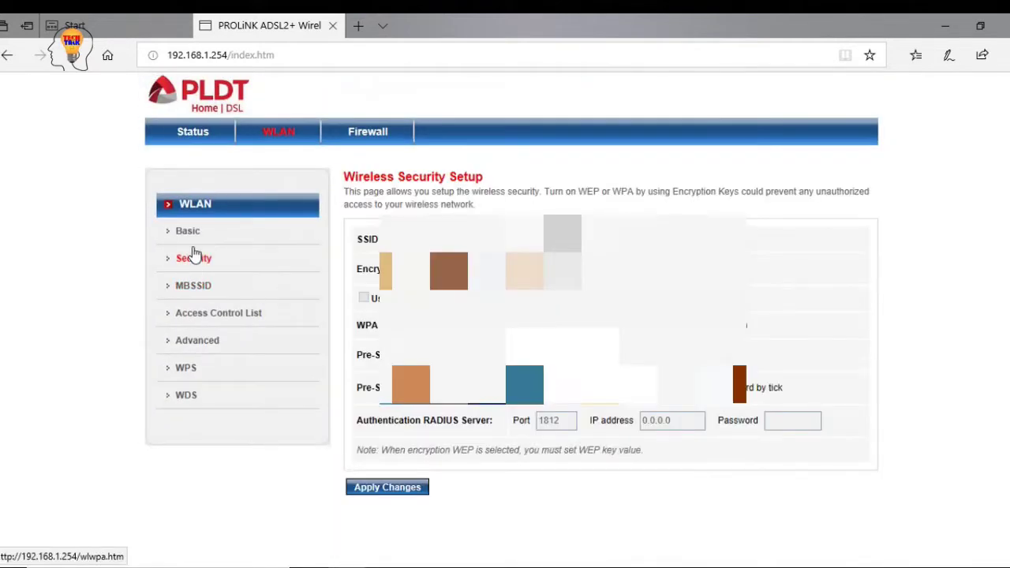
{"action": "left_click", "coordinate": [194, 234]}
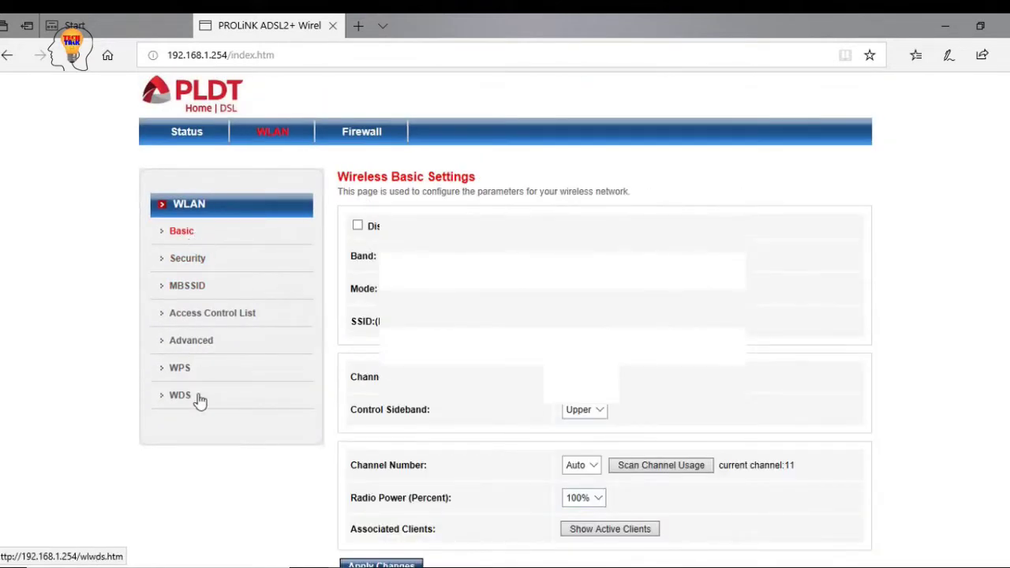
{"action": "left_click", "coordinate": [187, 370]}
{"action": "left_click", "coordinate": [199, 341]}
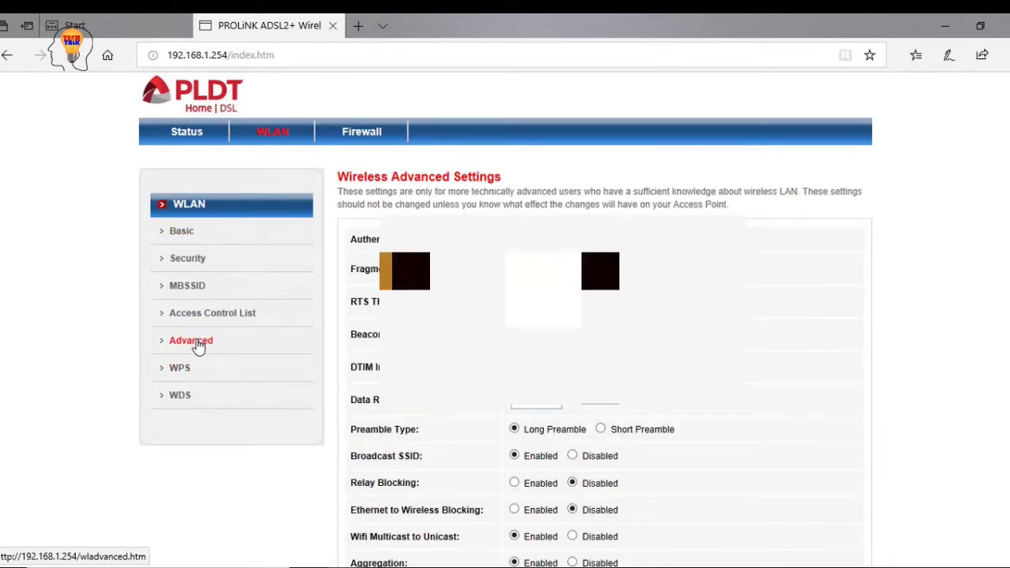
{"action": "left_click", "coordinate": [190, 373]}
{"action": "left_click", "coordinate": [186, 399]}
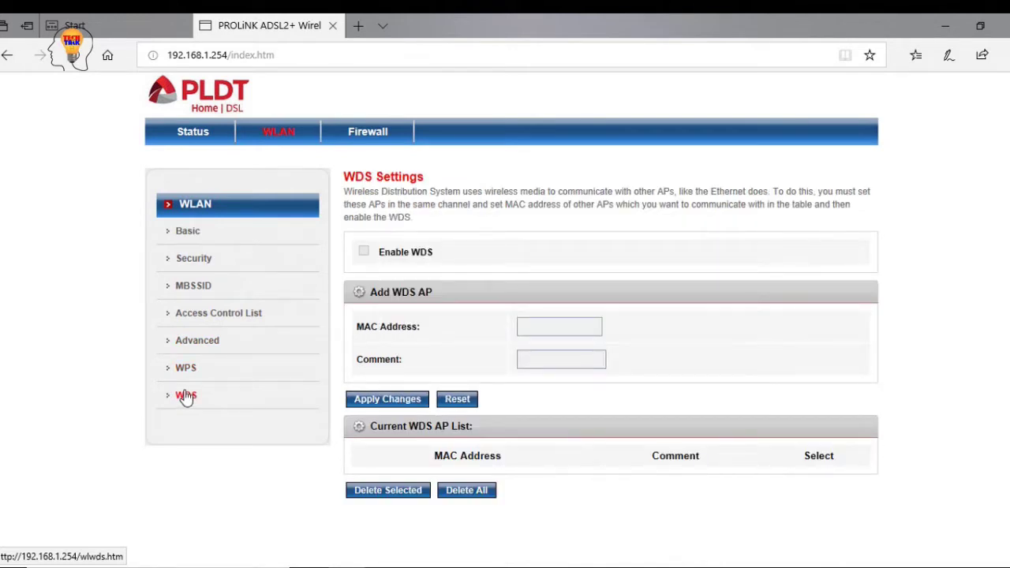
Open the Firewall's URL Blocking Configuration page, then a fresh browser tab
{"action": "left_click", "coordinate": [376, 142]}
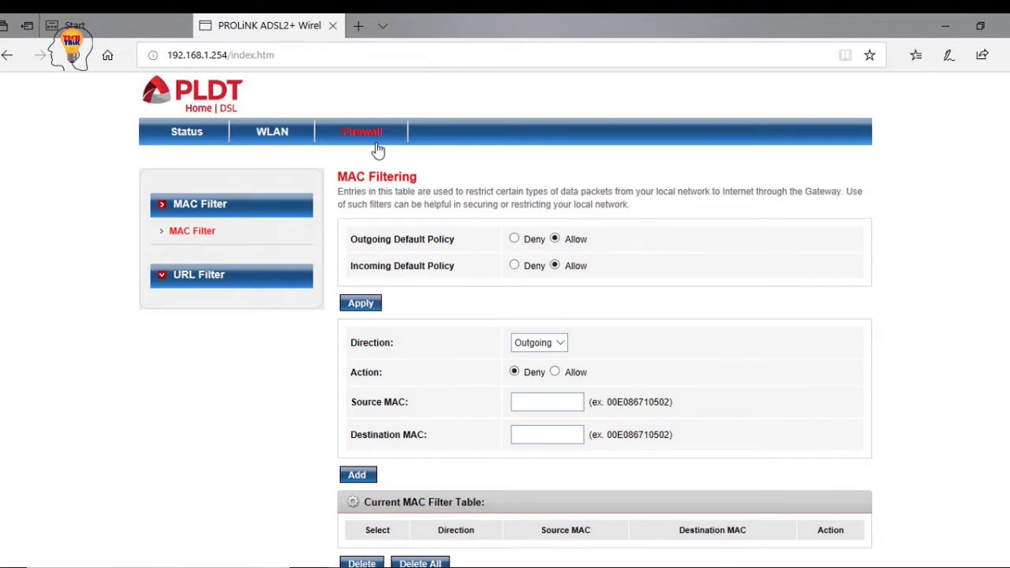
{"action": "left_click", "coordinate": [189, 275]}
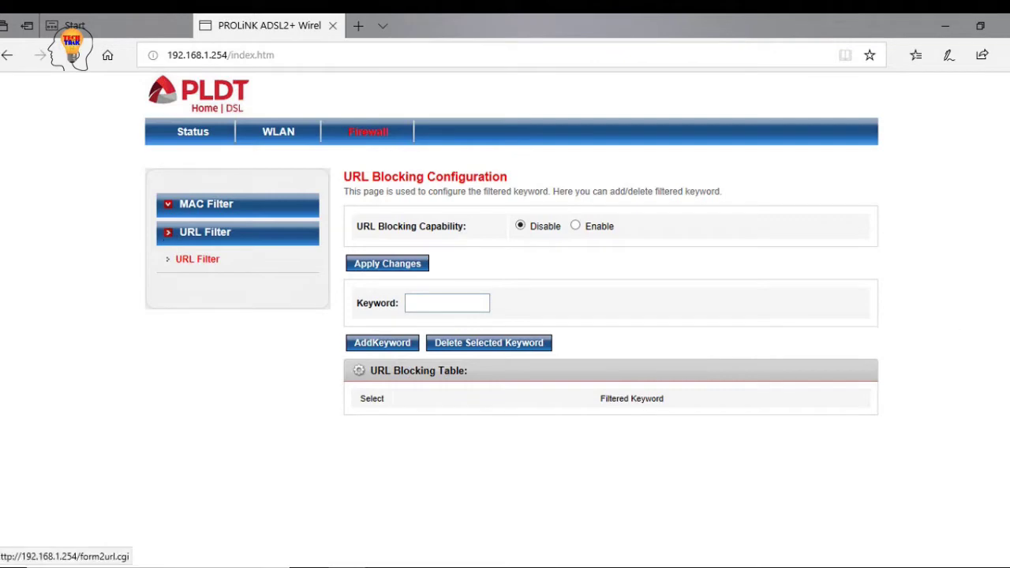
{"action": "left_click", "coordinate": [359, 28]}
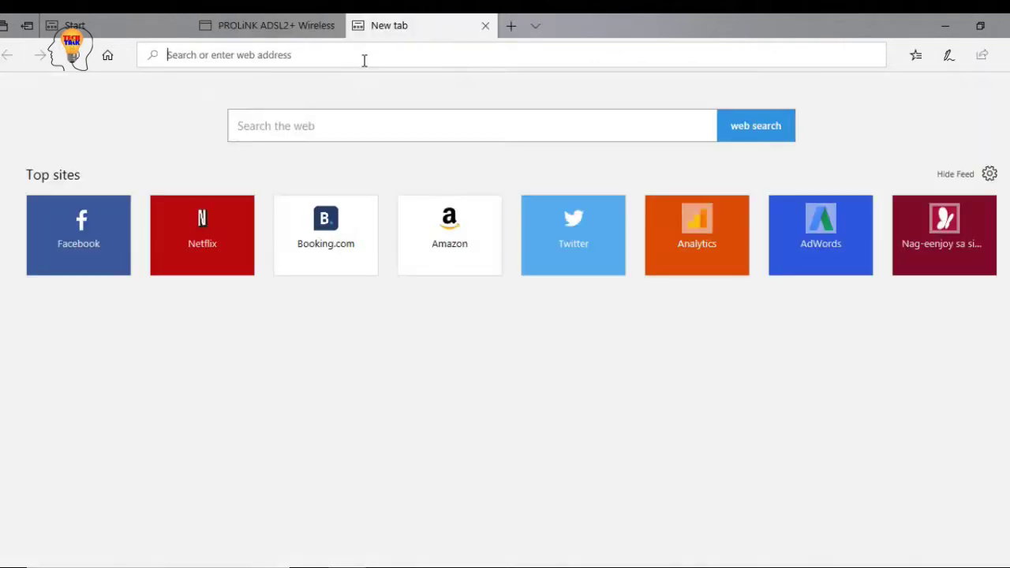
Load the hidden admin login at 192.168.1.254/pldtadmincel.htm after correcting a mistyped address
{"action": "type", "text": "192.1"}
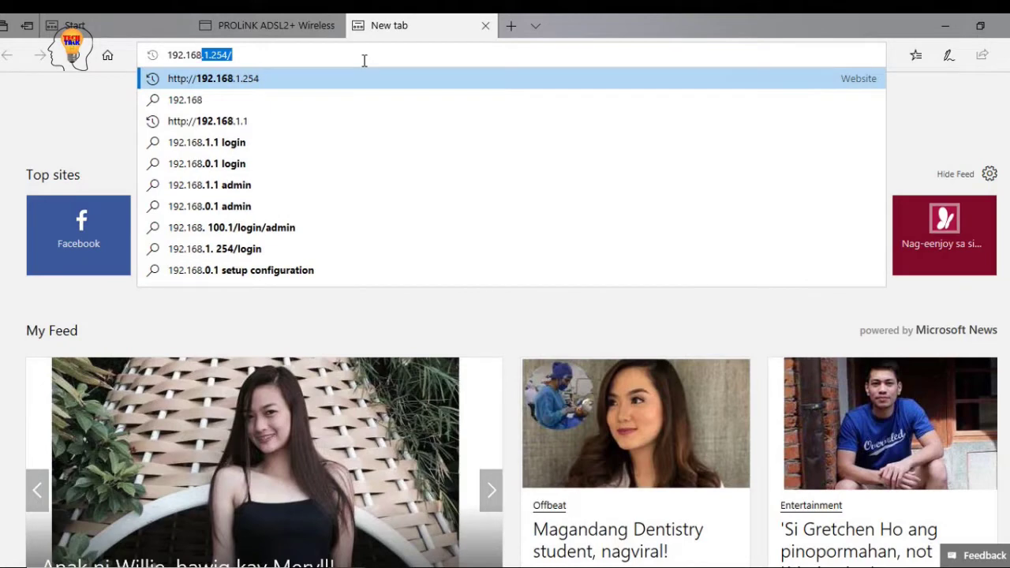
{"action": "type", "text": "68.1.1"}
{"action": "type", "text": "2"}
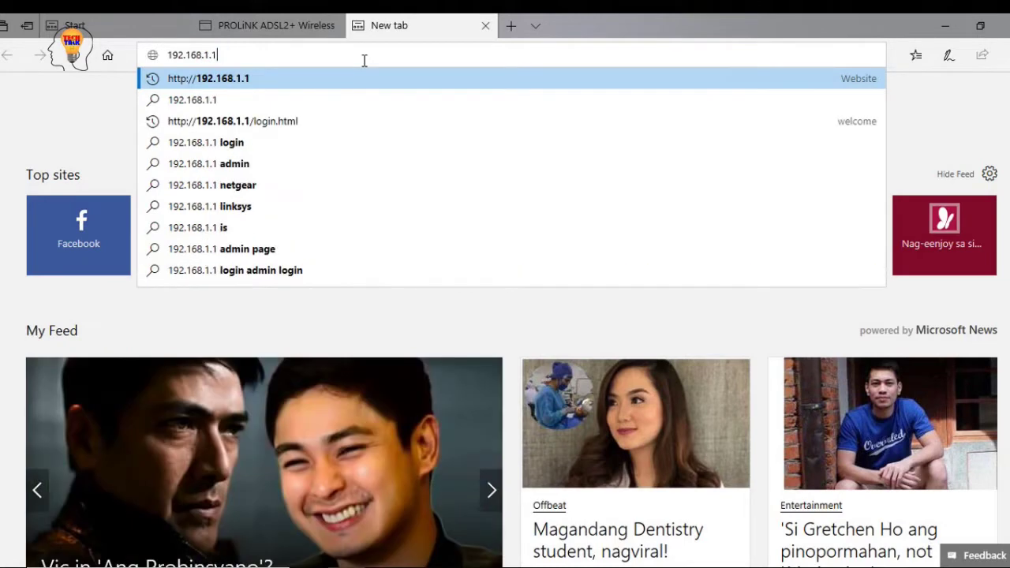
{"action": "type", "text": "54"}
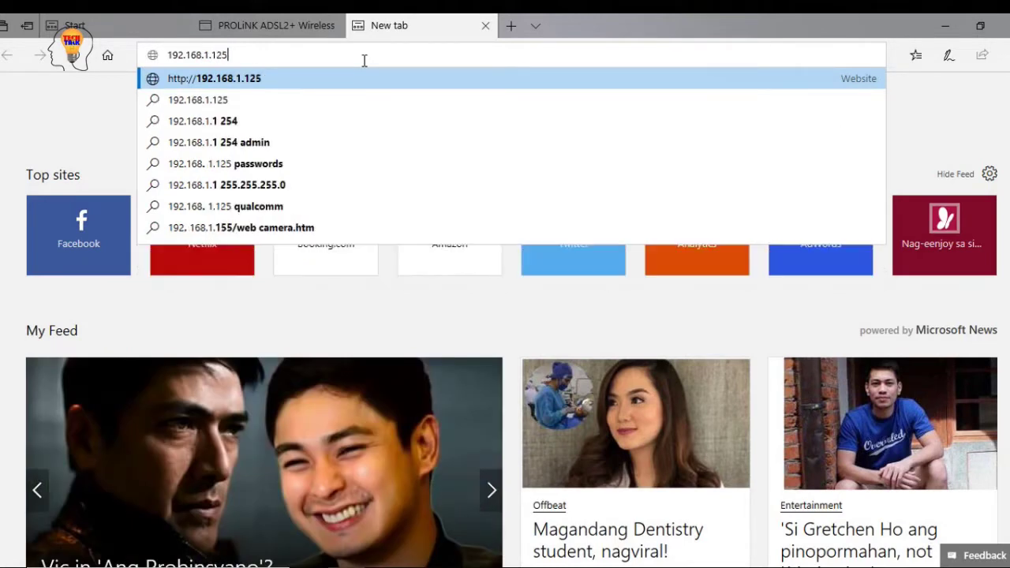
{"action": "type", "text": "/"}
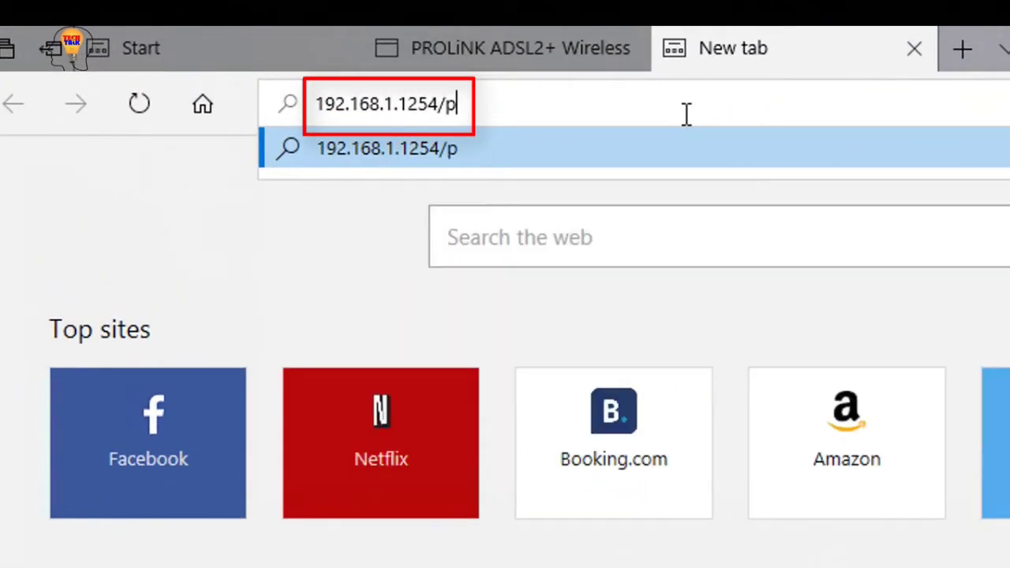
{"action": "type", "text": "pldtadmincel.htm"}
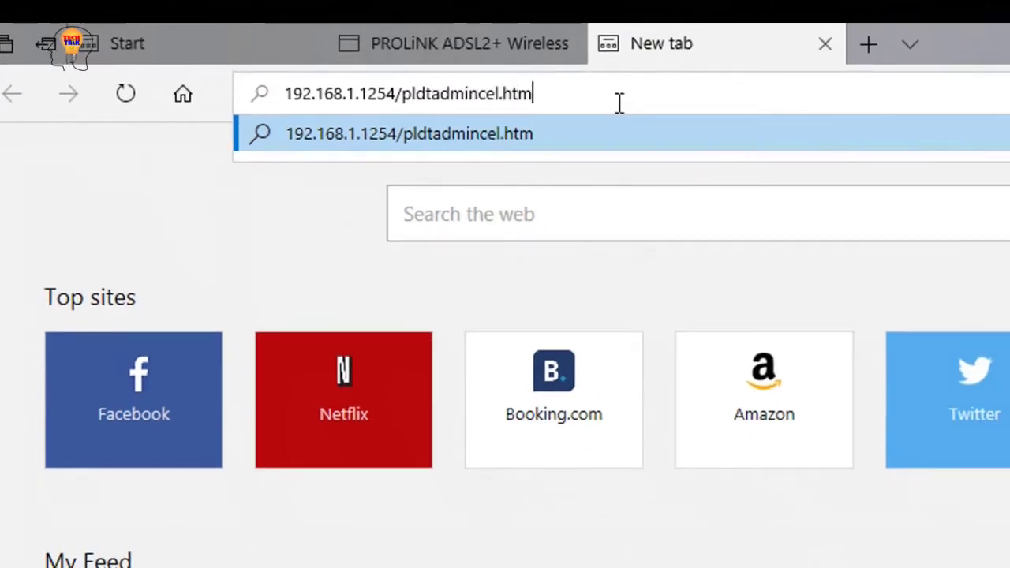
{"action": "key", "text": "Return"}
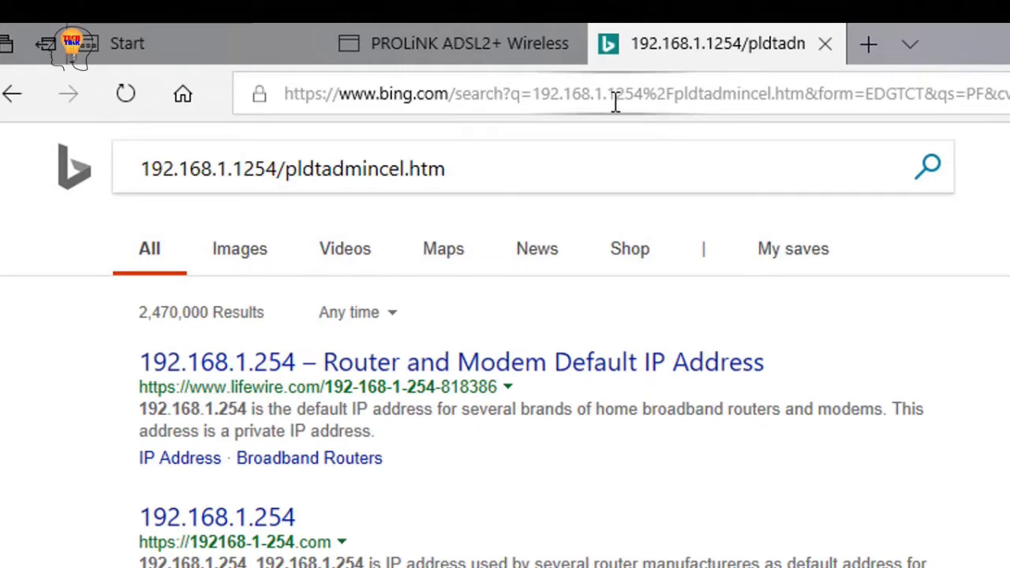
{"action": "left_click", "coordinate": [509, 49]}
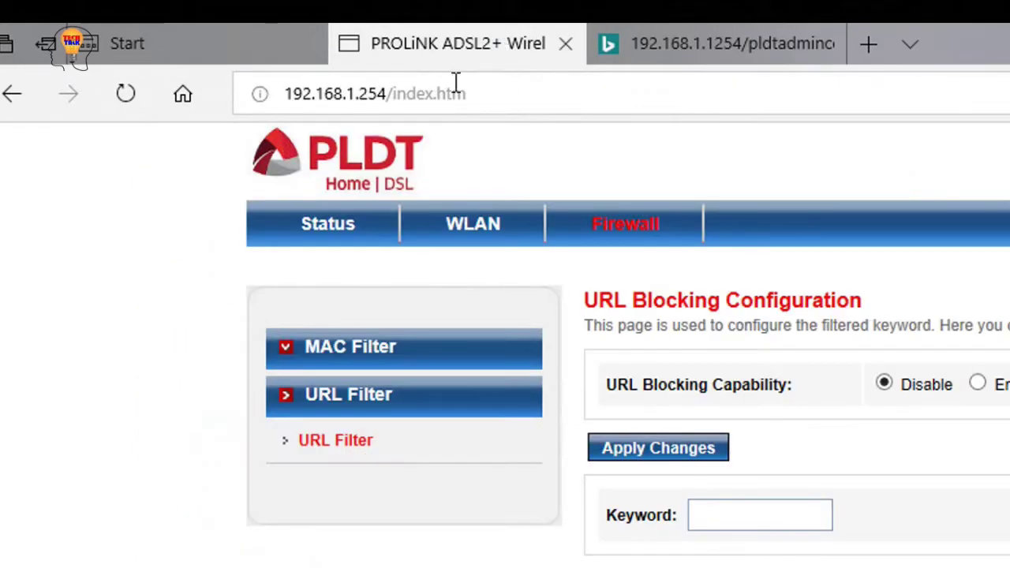
{"action": "left_click", "coordinate": [434, 94]}
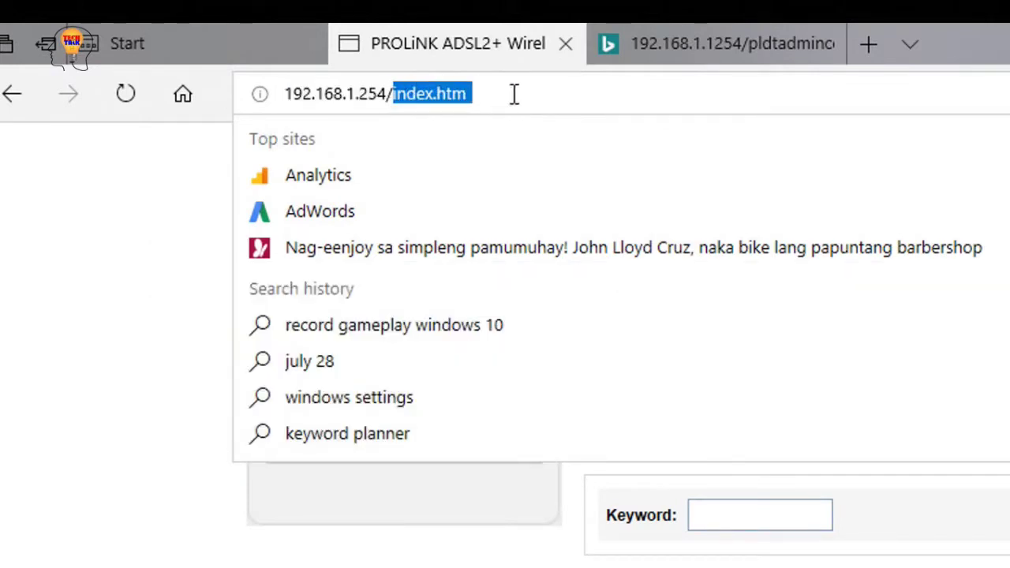
{"action": "type", "text": "pldtadmincel"}
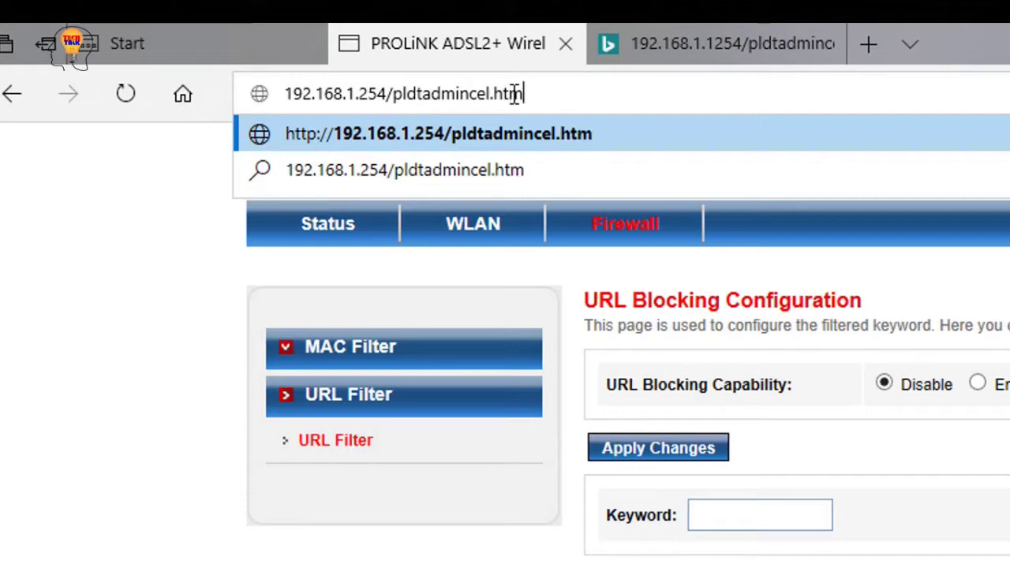
{"action": "key", "text": "Return"}
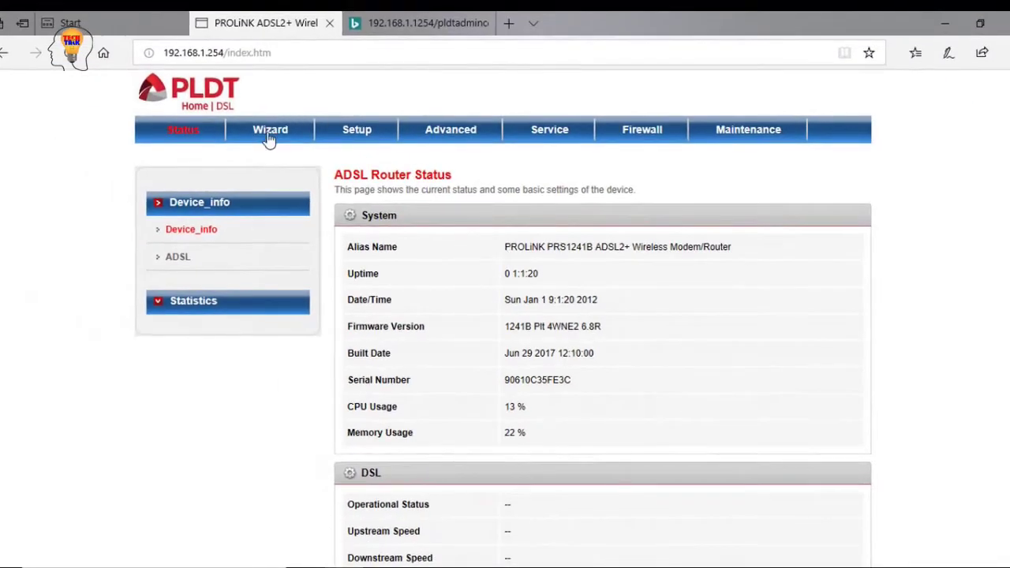
View the Wizard, Setup, Advanced, Service, Firewall and Maintenance tabs, returning to Advanced
{"action": "left_click", "coordinate": [269, 138]}
{"action": "left_click", "coordinate": [348, 133]}
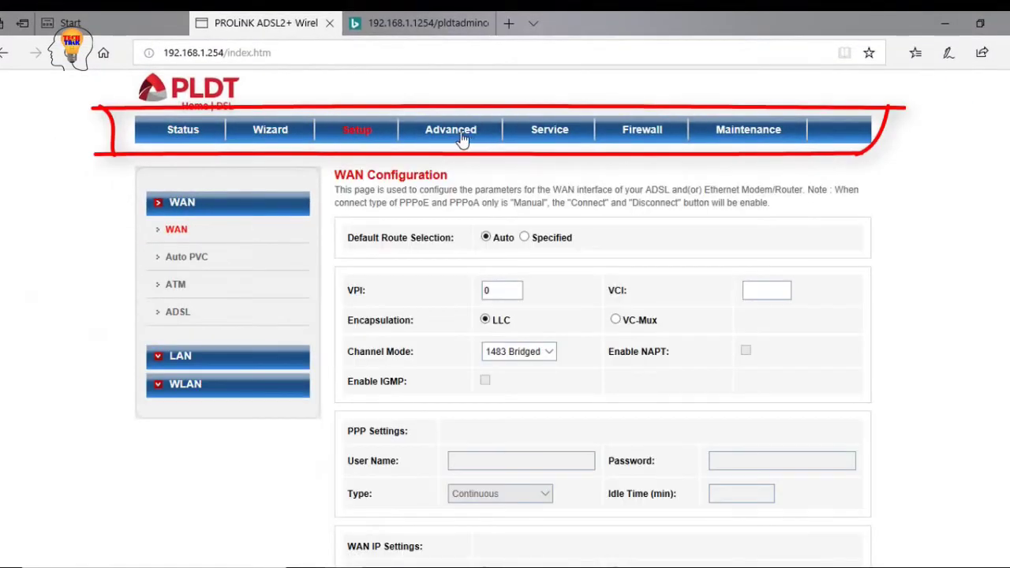
{"action": "left_click", "coordinate": [463, 139]}
{"action": "left_click", "coordinate": [556, 138]}
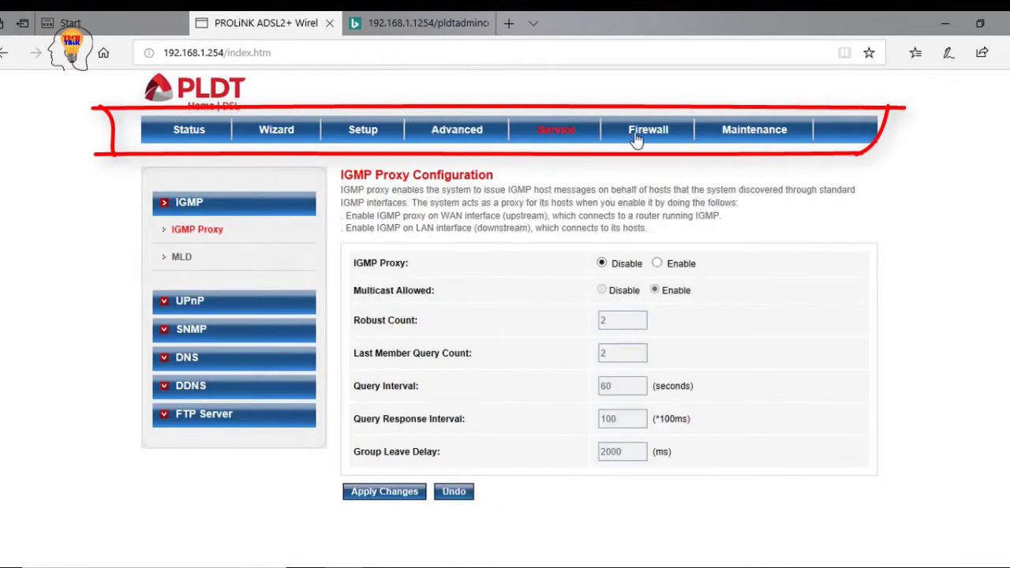
{"action": "left_click", "coordinate": [646, 139]}
{"action": "left_click", "coordinate": [758, 140]}
{"action": "left_click", "coordinate": [472, 141]}
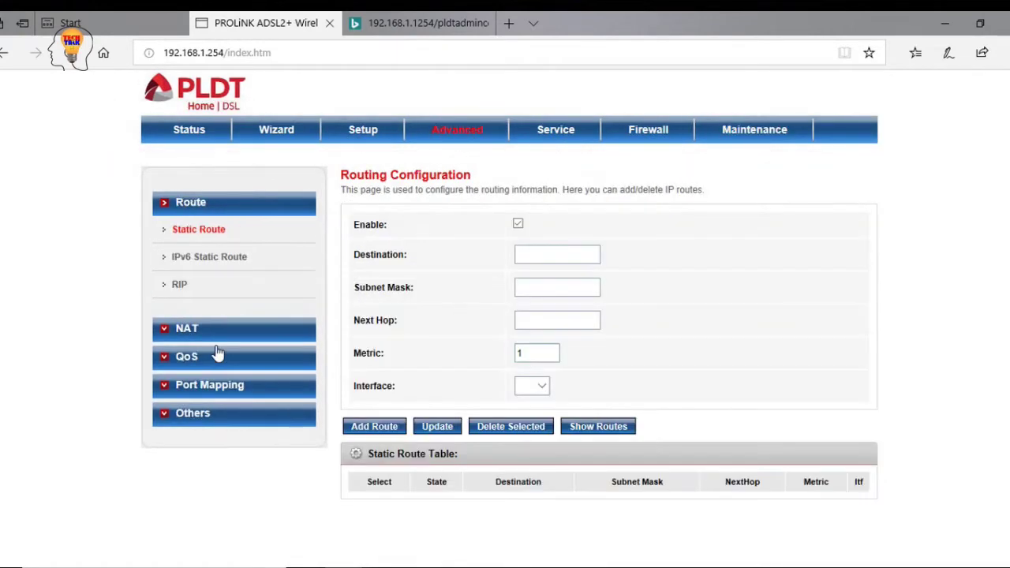
View the IP QoS and Port Mapping pages, then Service, Firewall and Maintenance Firmware Update
{"action": "left_click", "coordinate": [188, 357]}
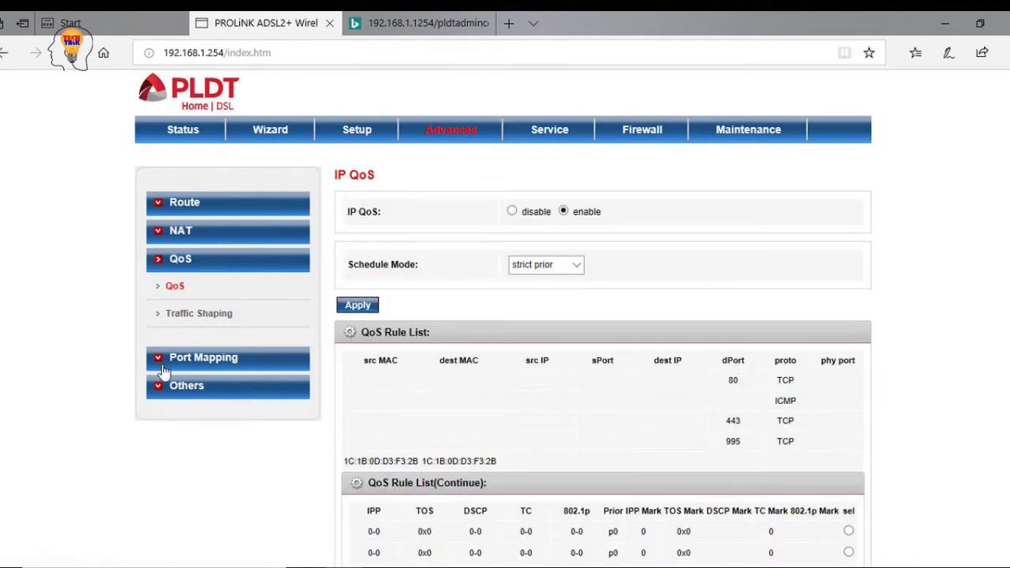
{"action": "left_click", "coordinate": [164, 368]}
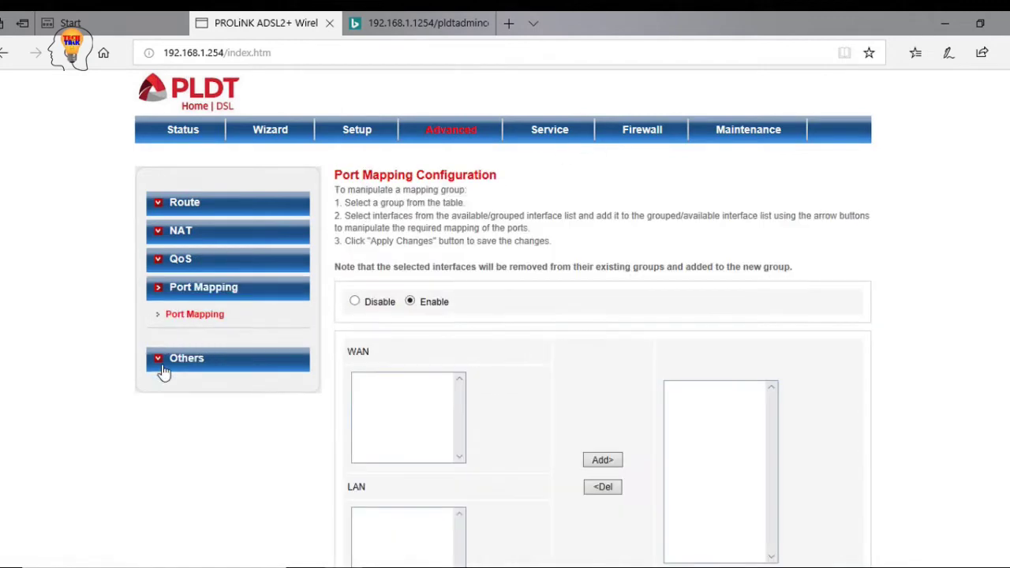
{"action": "left_click", "coordinate": [543, 126]}
{"action": "left_click", "coordinate": [663, 131]}
{"action": "left_click", "coordinate": [723, 132]}
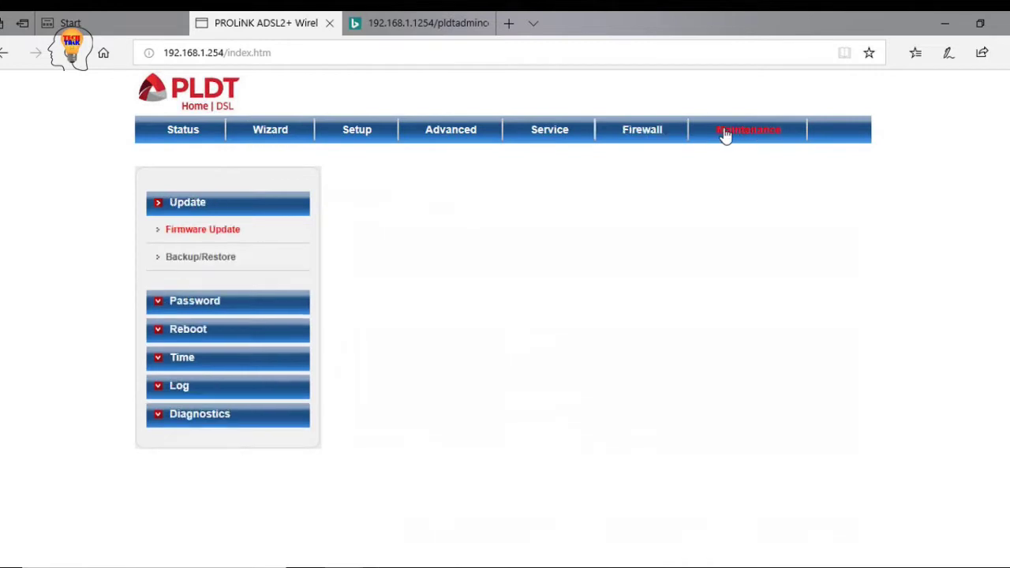